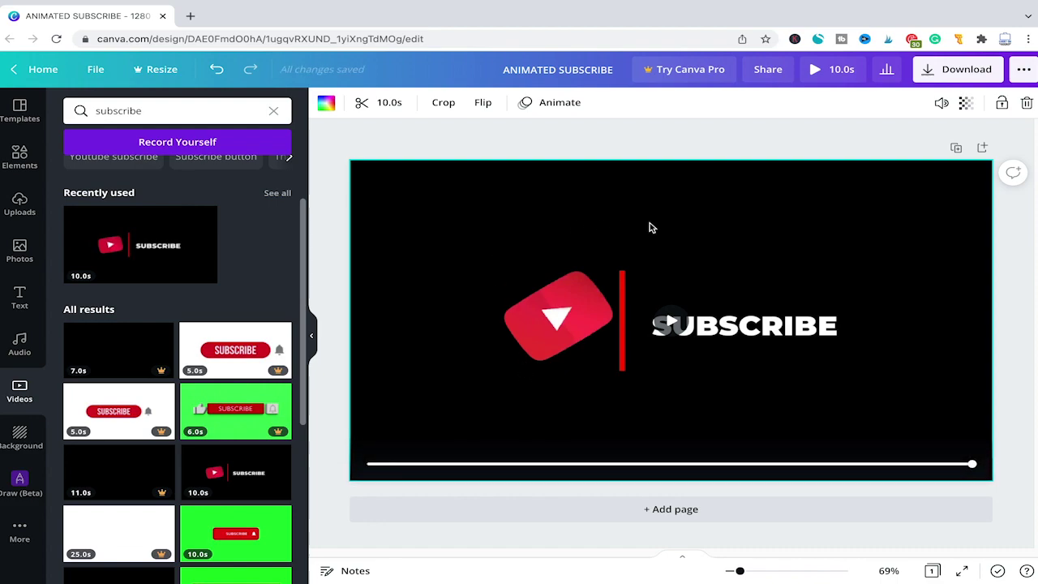
Step: Replace the black subscribe video on the page with the free 10-second green-screen video of a red Subscribe button with a bell
{"action": "key", "text": "Delete"}
{"action": "scroll", "coordinate": [201, 445], "scroll_direction": "down", "scroll_amount": 1}
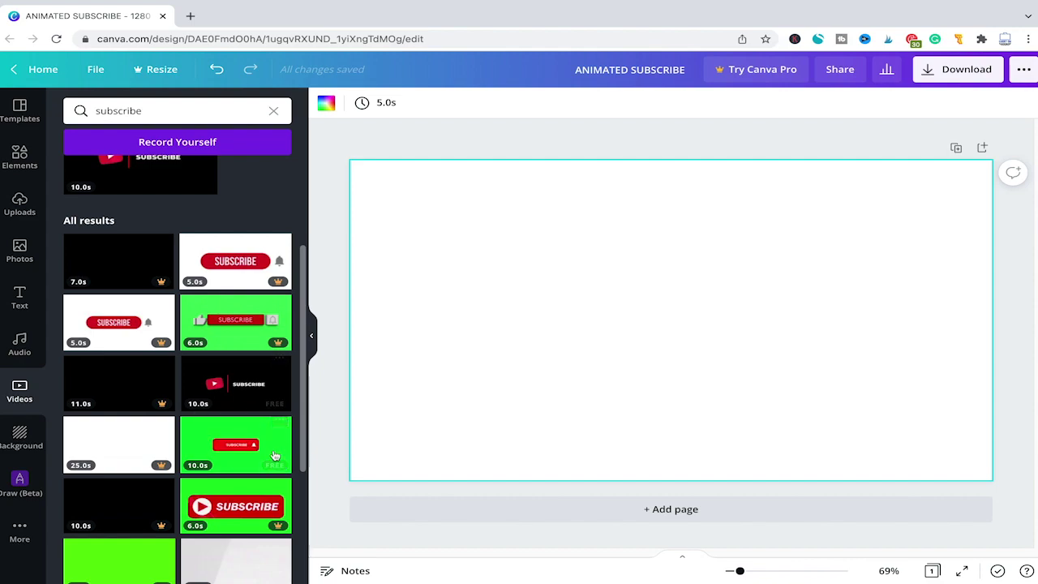
{"action": "left_click_drag", "start_coordinate": [216, 441], "coordinate": [769, 420]}
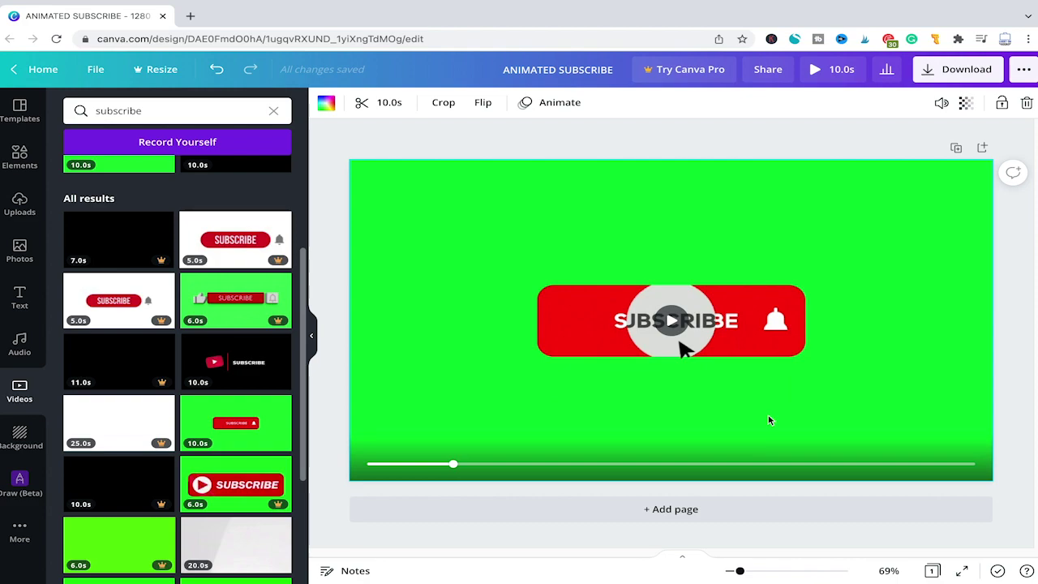
Step: Preview the green-screen subscribe video on the page and download the design as an MP4 Video
{"action": "left_click", "coordinate": [671, 321]}
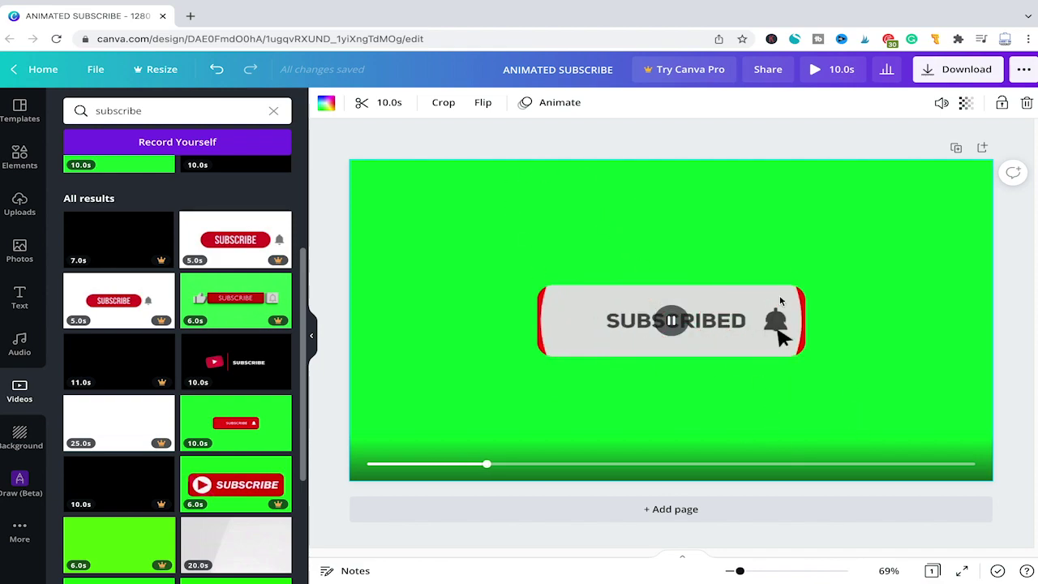
{"action": "left_click", "coordinate": [673, 322]}
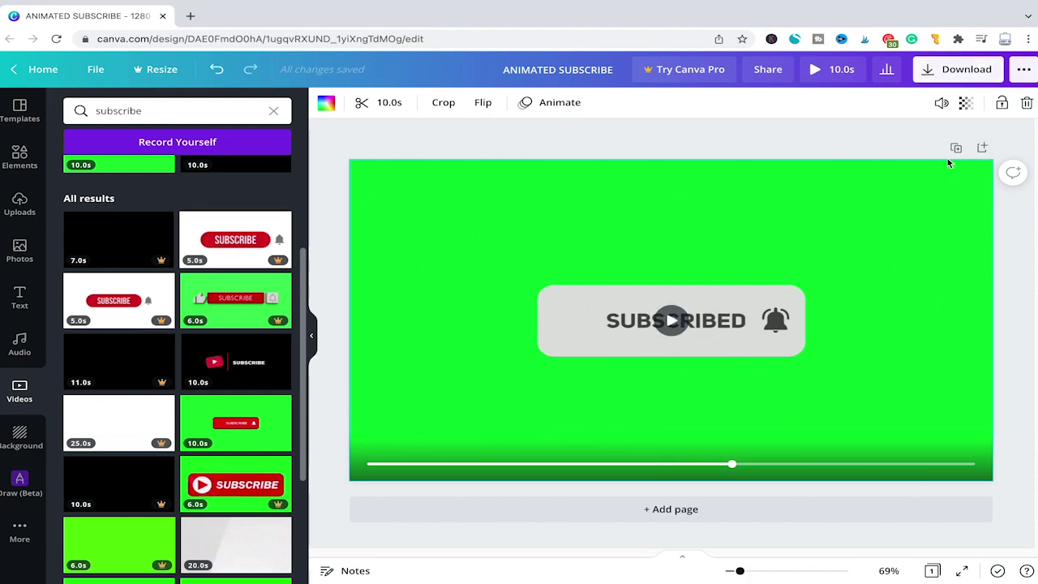
{"action": "left_click", "coordinate": [972, 71]}
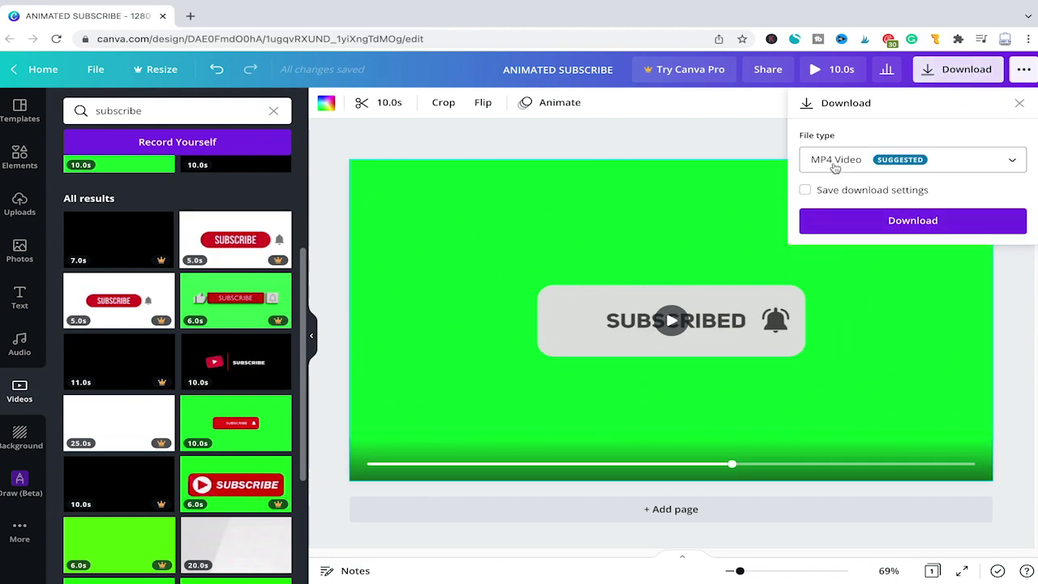
{"action": "left_click", "coordinate": [918, 232]}
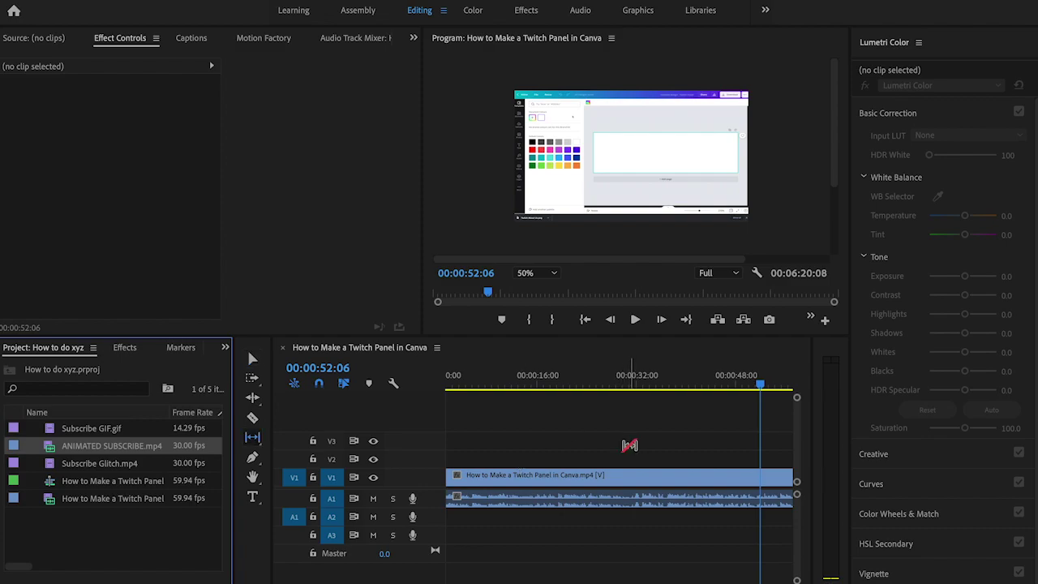
Step: In Premiere Pro, place ANIMATED SUBSCRIBE.mp4 on track V2 above the main clip at about 00:02:17
{"action": "key", "text": "backslash"}
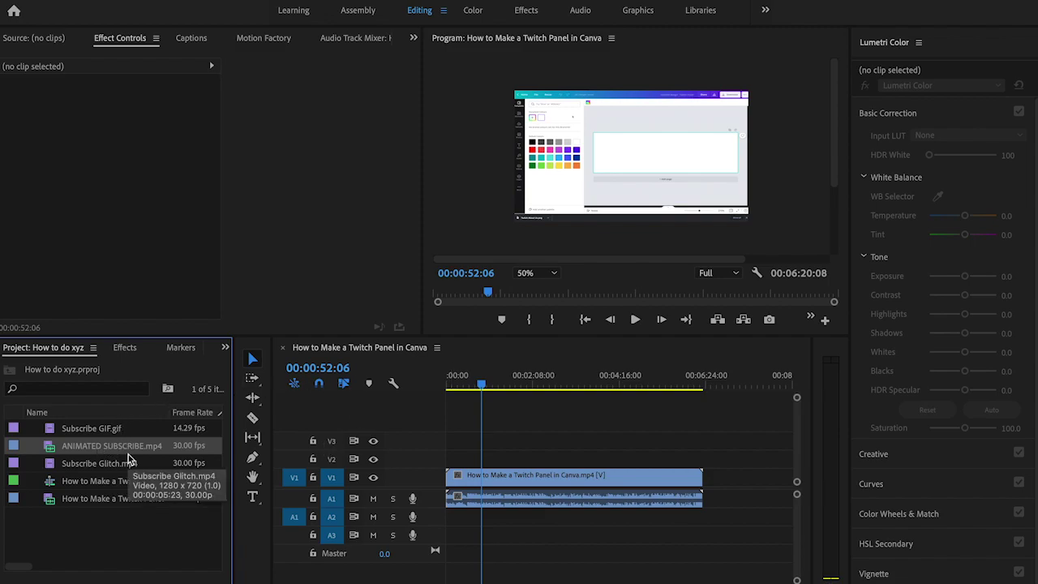
{"action": "left_click_drag", "start_coordinate": [132, 451], "coordinate": [542, 458]}
{"action": "scroll", "coordinate": [536, 475], "scroll_direction": "up", "scroll_amount": 4}
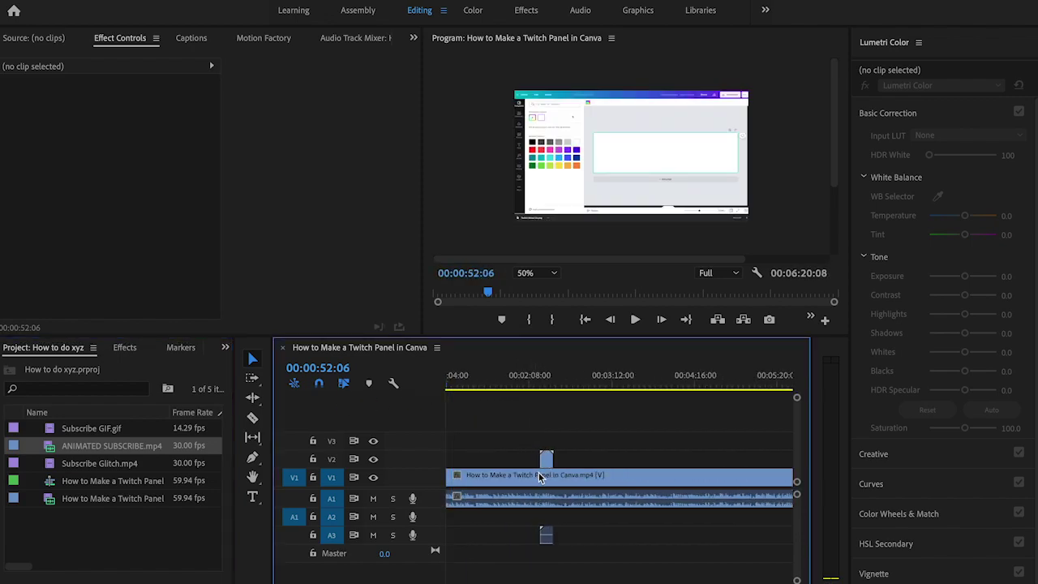
{"action": "scroll", "coordinate": [539, 476], "scroll_direction": "up", "scroll_amount": 2}
Step: Play the sequence from 00:02:15:54 in an enlarged program preview to check the subscribe clip over the main video
{"action": "left_click", "coordinate": [542, 381]}
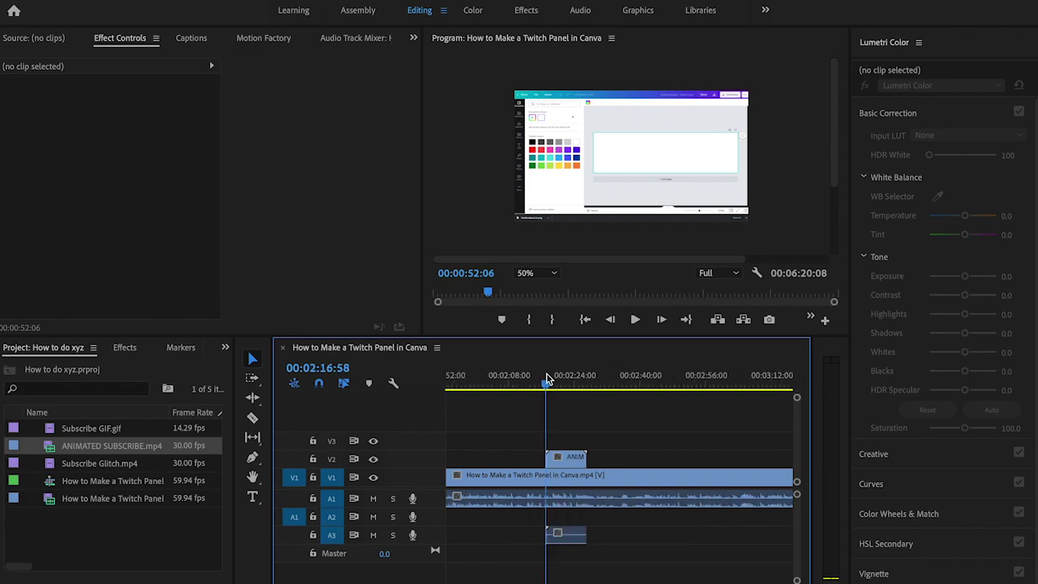
{"action": "left_click_drag", "start_coordinate": [542, 381], "coordinate": [539, 381]}
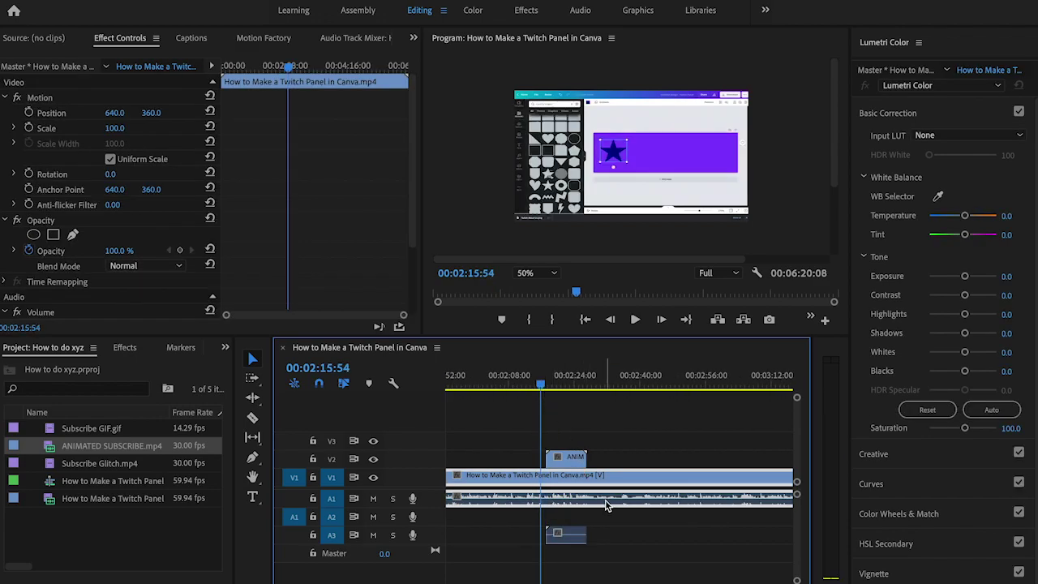
{"action": "key", "text": "space"}
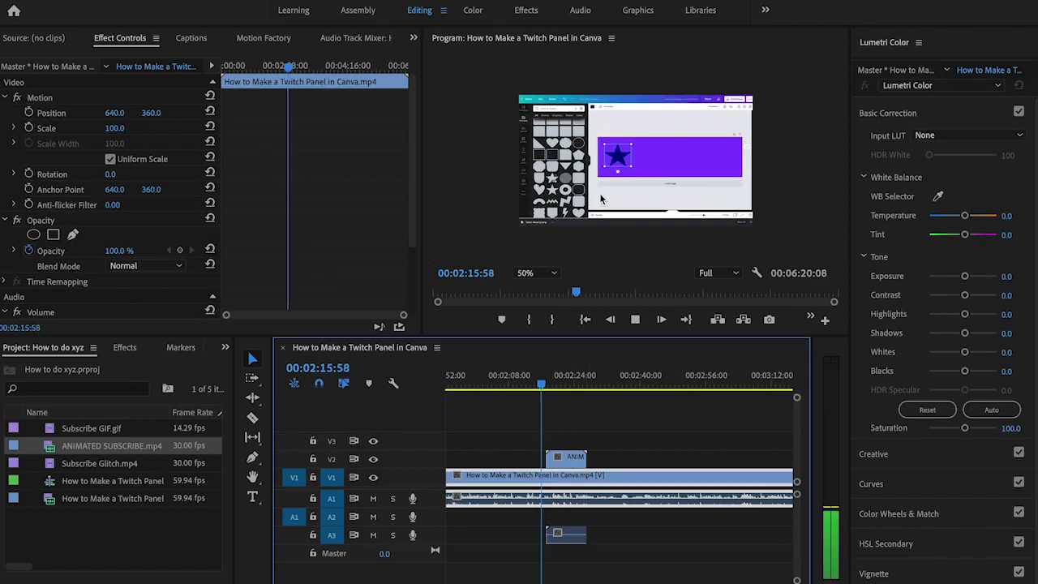
{"action": "key", "text": "grave"}
{"action": "key", "text": "equal"}
{"action": "key", "text": "equal"}
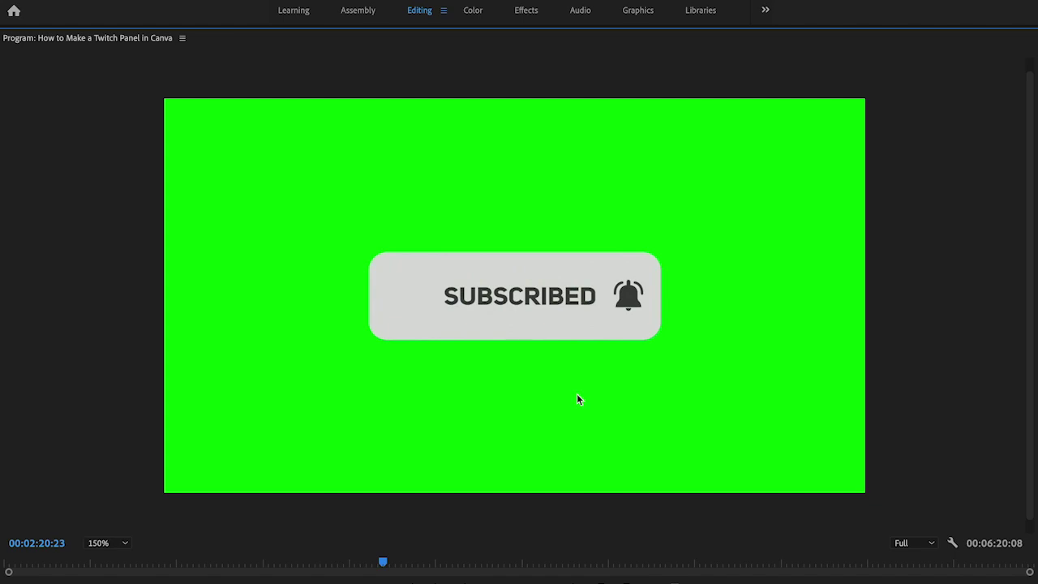
{"action": "key", "text": "grave"}
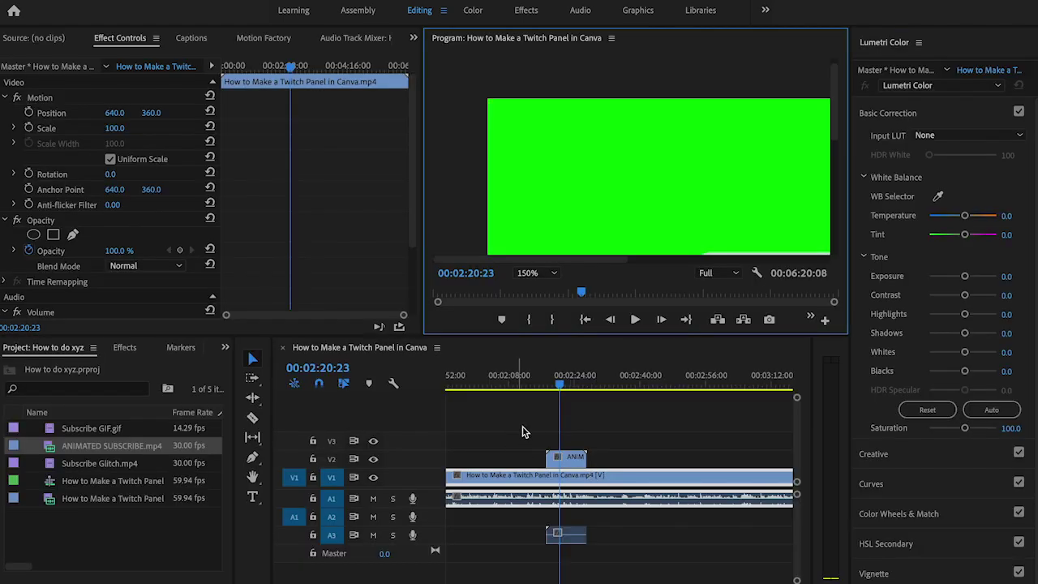
Step: Find the Ultra Key effect and apply it to the ANIMATED SUBSCRIBE clip on track V2
{"action": "left_click", "coordinate": [574, 459]}
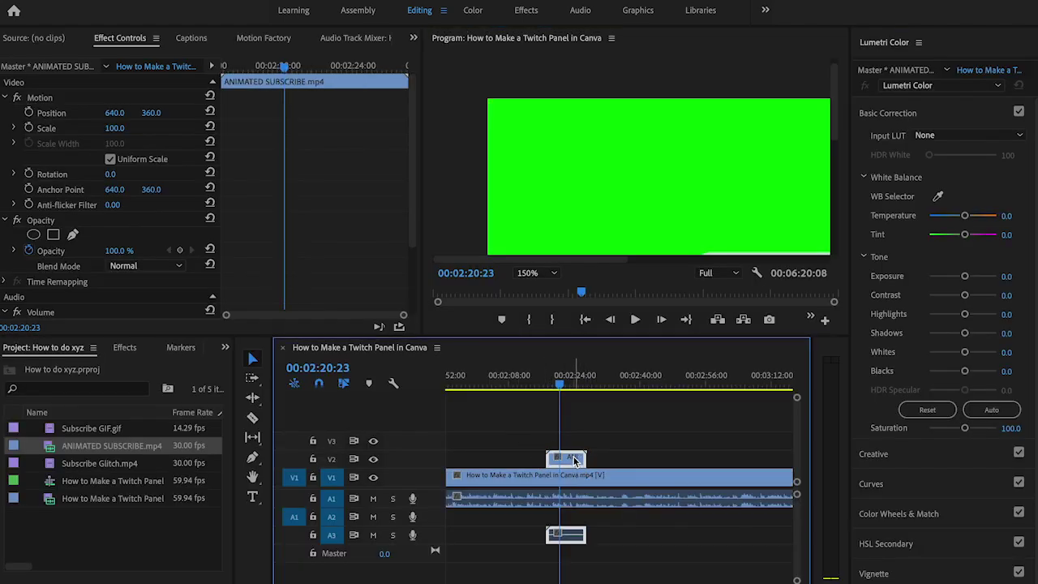
{"action": "left_click", "coordinate": [124, 347]}
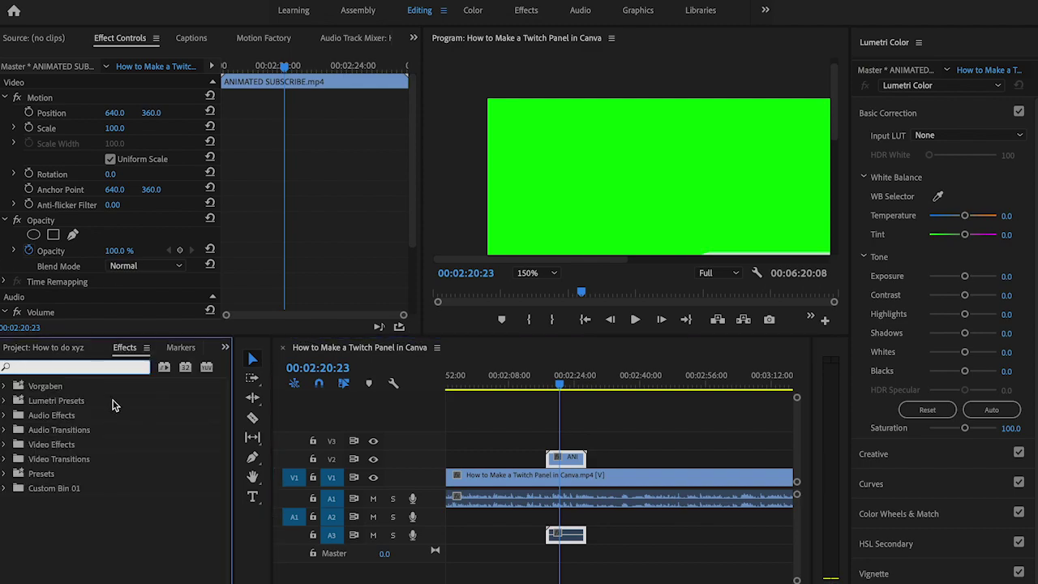
{"action": "type", "text": "u"}
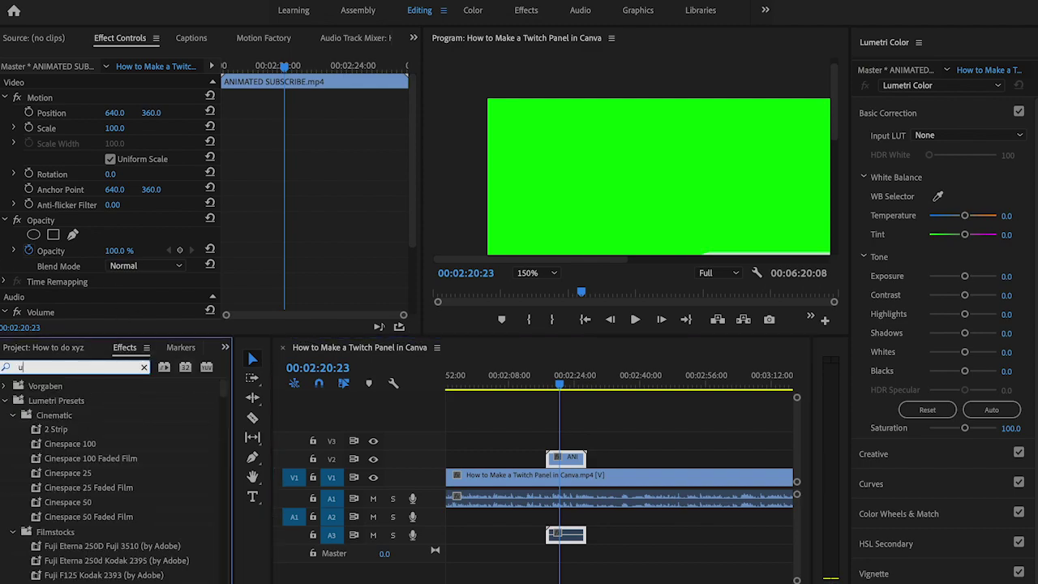
{"action": "type", "text": "ltra"}
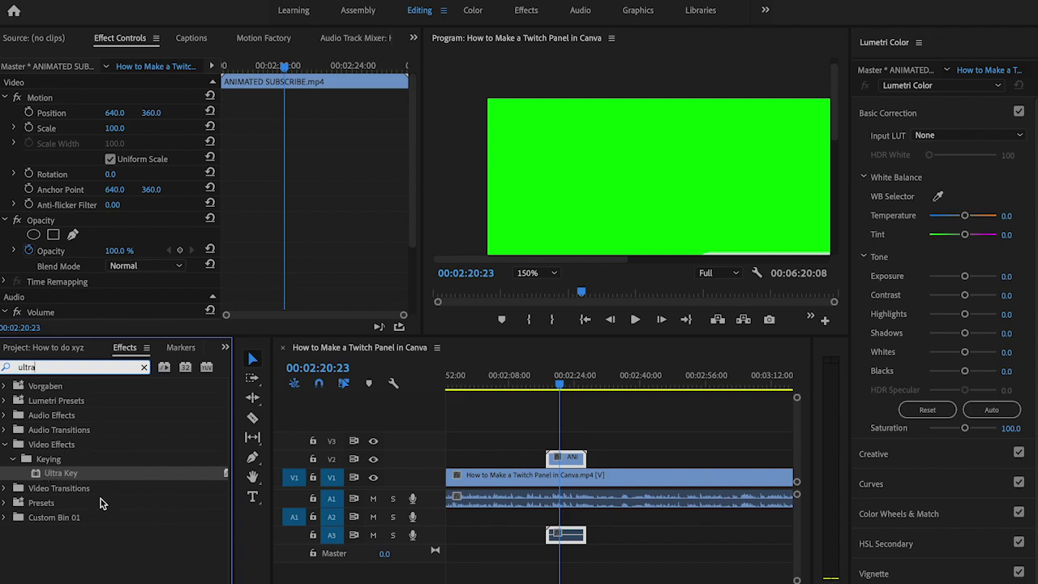
{"action": "left_click_drag", "start_coordinate": [69, 481], "coordinate": [566, 457]}
Step: Set the Ultra Key's key color by sampling the green background in the program preview, and check the keyed overlay enlarged
{"action": "left_click", "coordinate": [590, 177]}
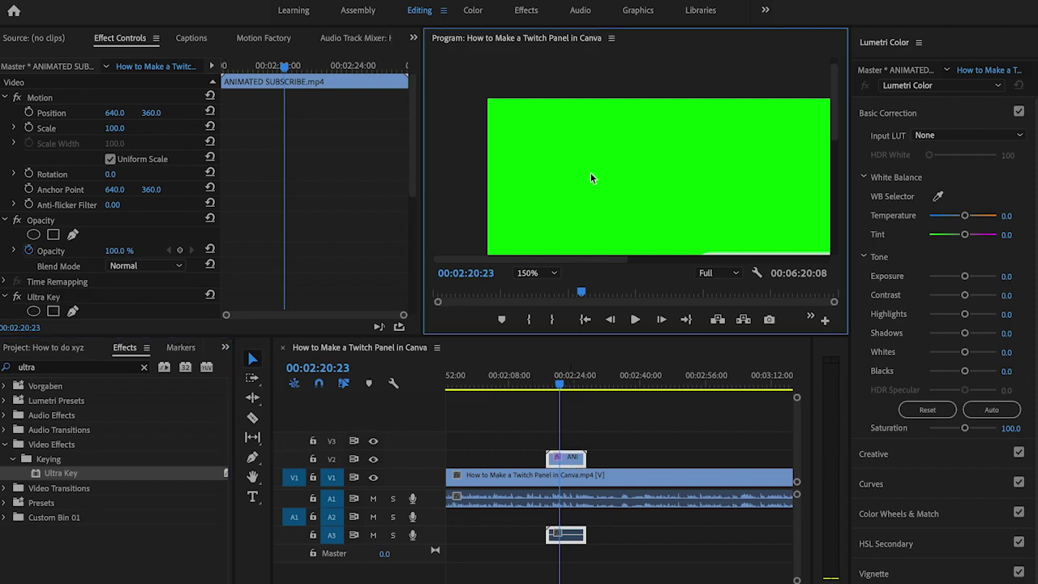
{"action": "key", "text": "minus"}
{"action": "key", "text": "minus"}
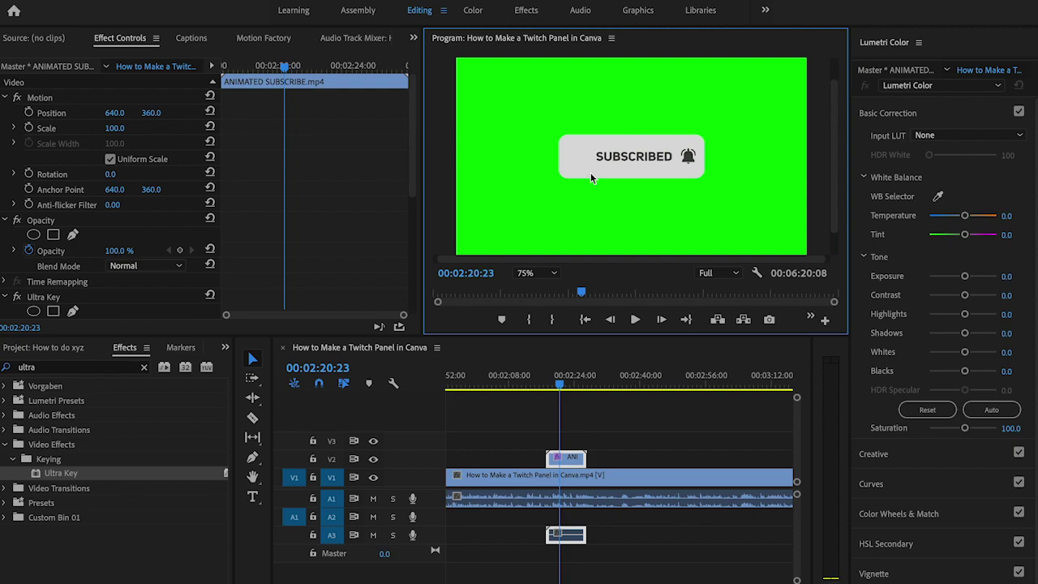
{"action": "scroll", "coordinate": [193, 232], "scroll_direction": "down", "scroll_amount": 1}
{"action": "scroll", "coordinate": [125, 121], "scroll_direction": "up", "scroll_amount": 1}
{"action": "scroll", "coordinate": [75, 166], "scroll_direction": "down", "scroll_amount": 2}
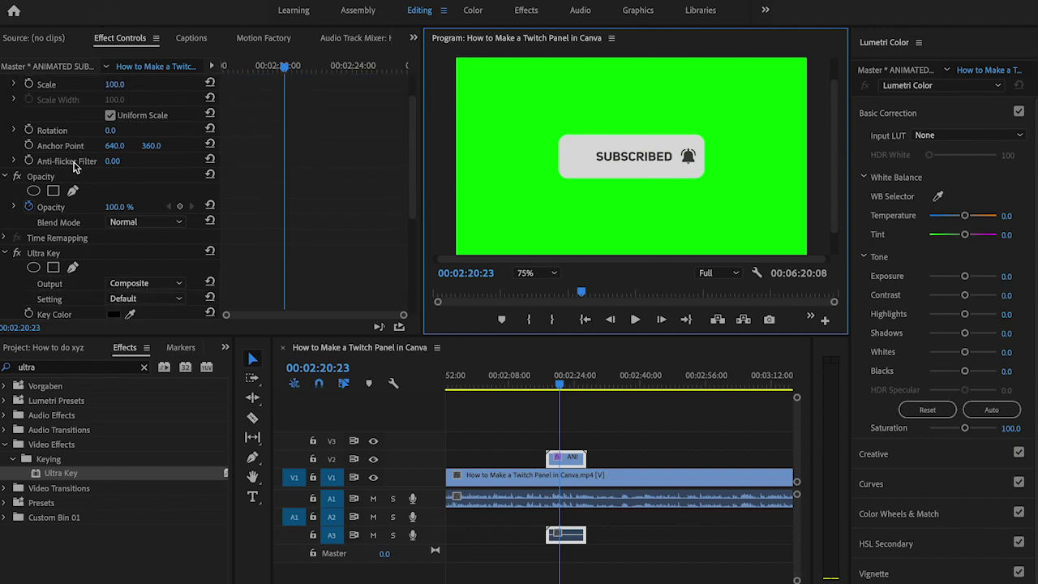
{"action": "scroll", "coordinate": [75, 167], "scroll_direction": "down", "scroll_amount": 3}
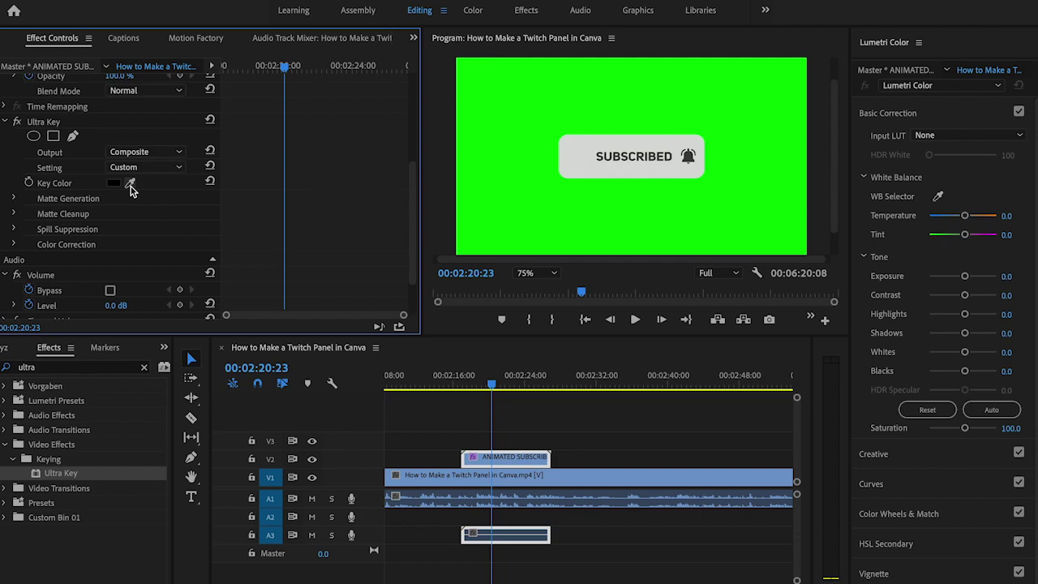
{"action": "left_click", "coordinate": [131, 185]}
{"action": "left_click", "coordinate": [510, 129]}
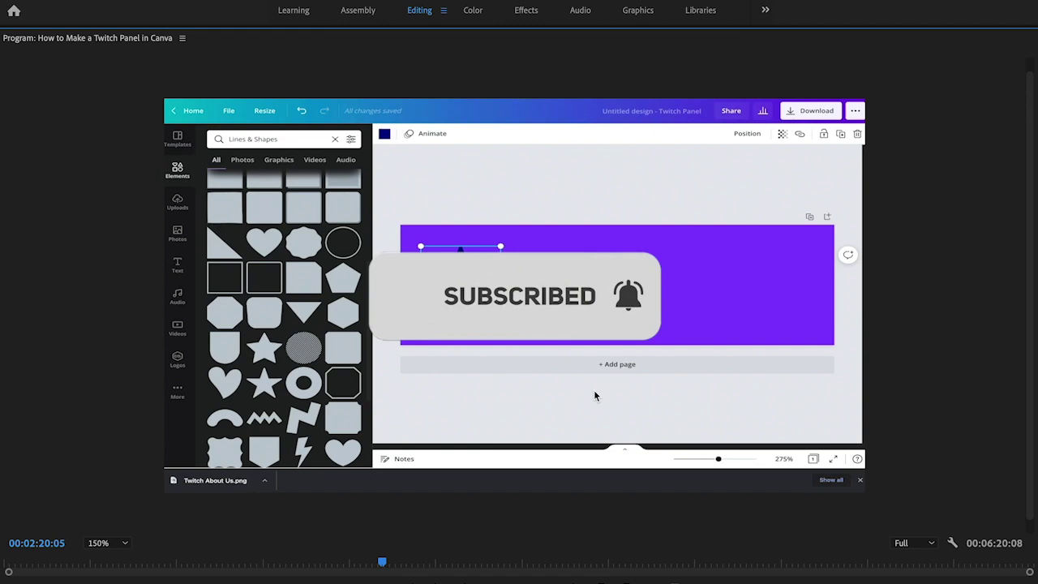
{"action": "key", "text": "grave"}
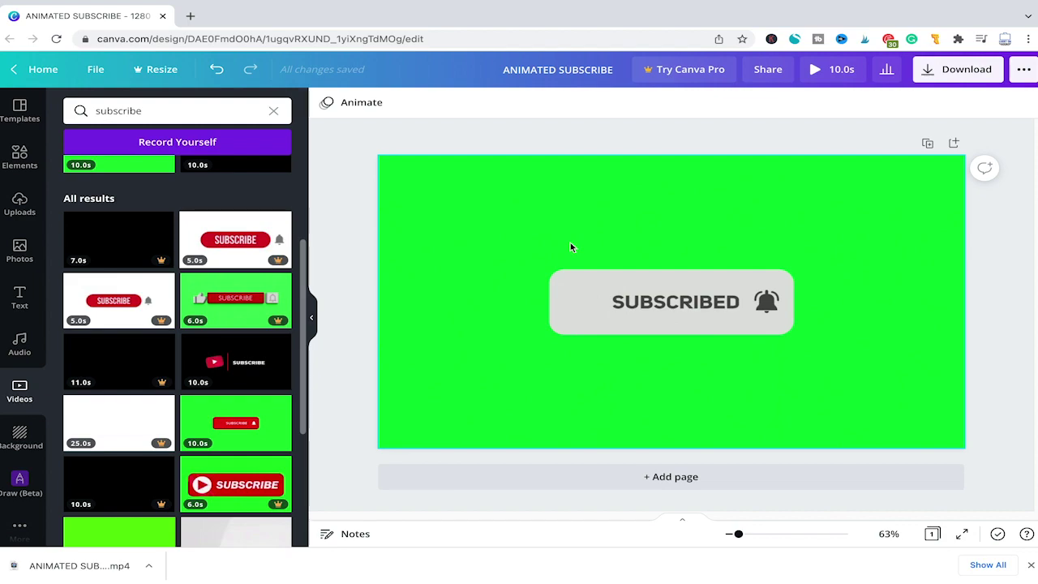
Step: Back in Canva, find the free glitch-style SUBSCRIBE sticker among the "subscribe" elements and add it to the page
{"action": "left_click", "coordinate": [20, 155]}
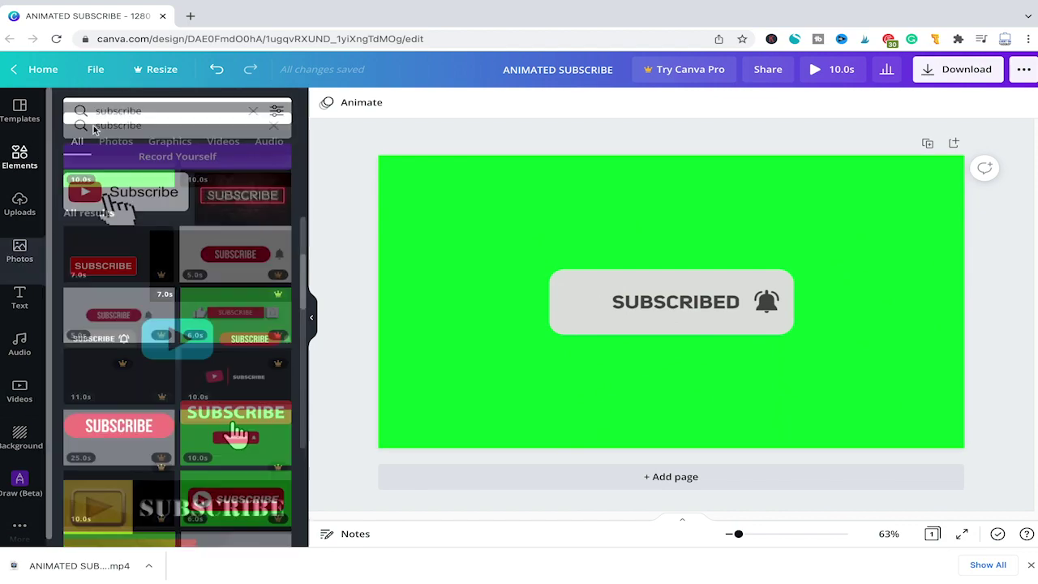
{"action": "left_click", "coordinate": [160, 110]}
{"action": "key", "text": "Return"}
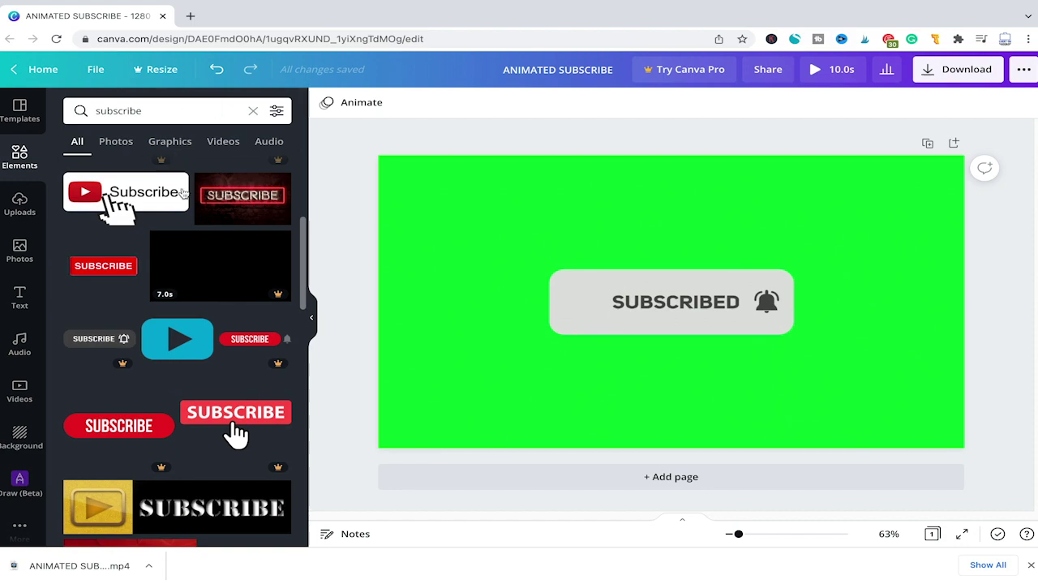
{"action": "scroll", "coordinate": [183, 192], "scroll_direction": "down", "scroll_amount": 5}
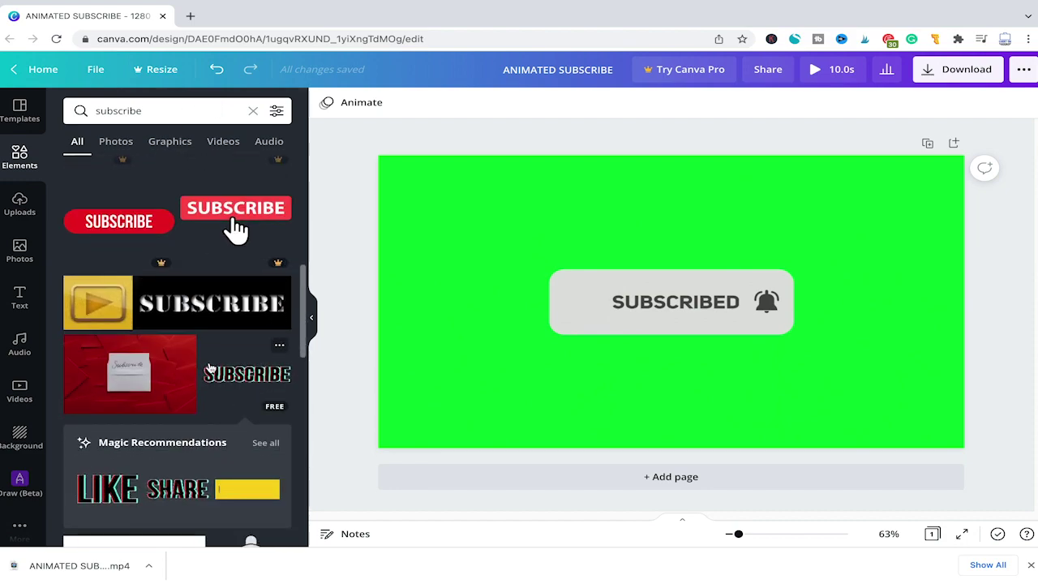
{"action": "left_click", "coordinate": [254, 371]}
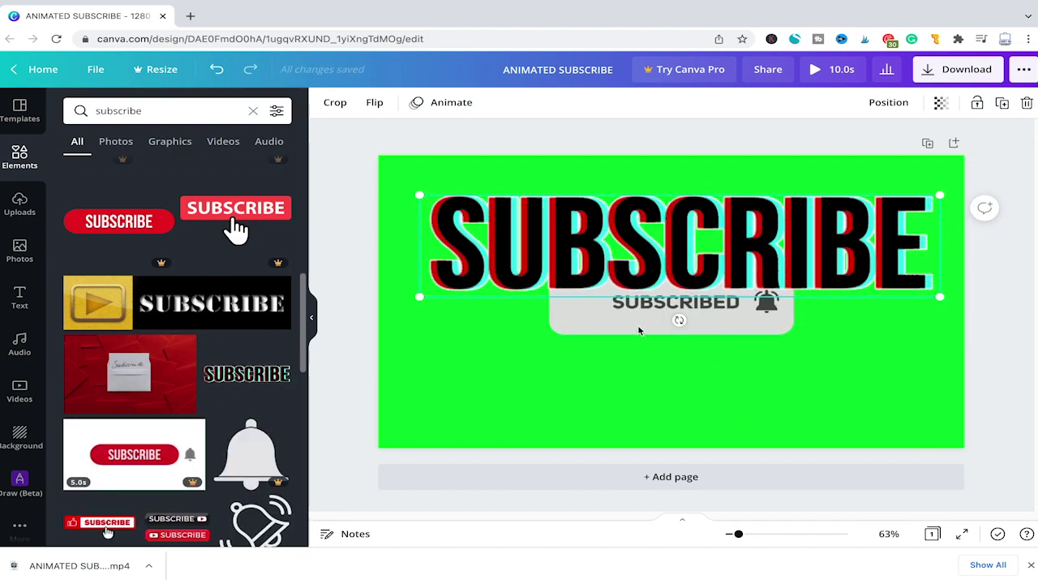
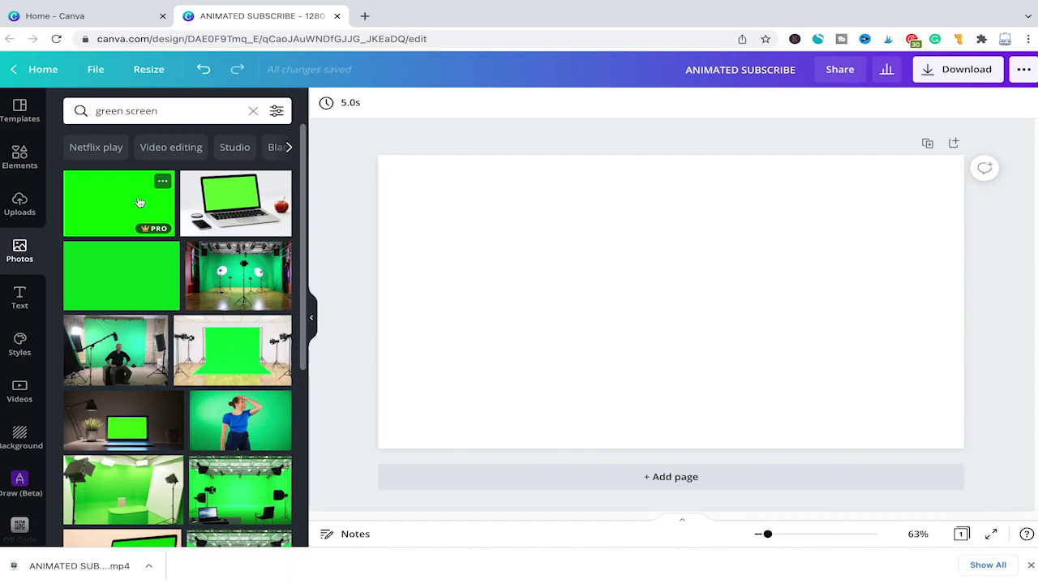
Step: Add the plain bright green photo from the "green screen" results to the blank page and set it as the background
{"action": "left_click_drag", "start_coordinate": [140, 203], "coordinate": [505, 213]}
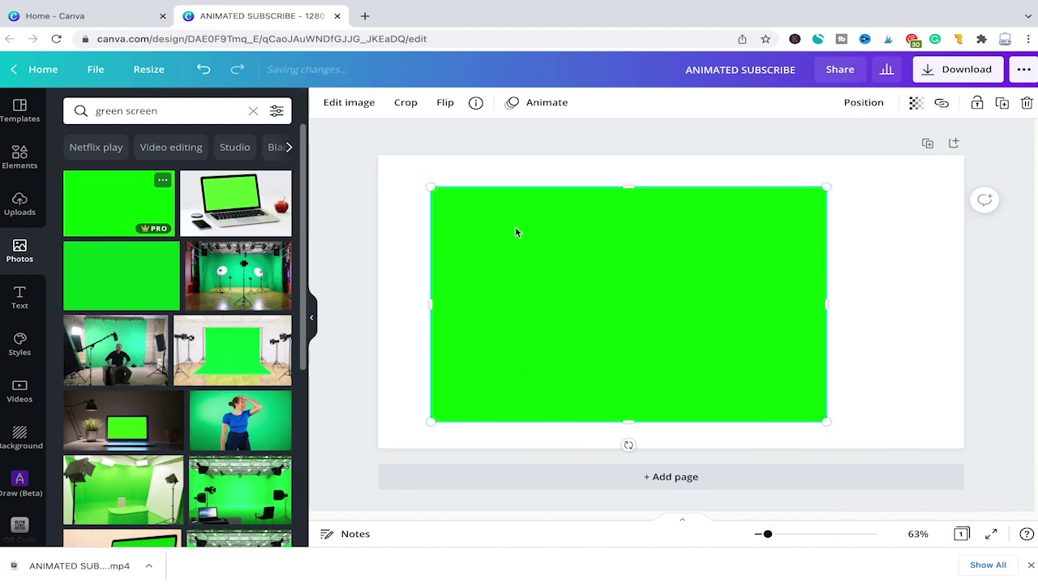
{"action": "right_click", "coordinate": [541, 256]}
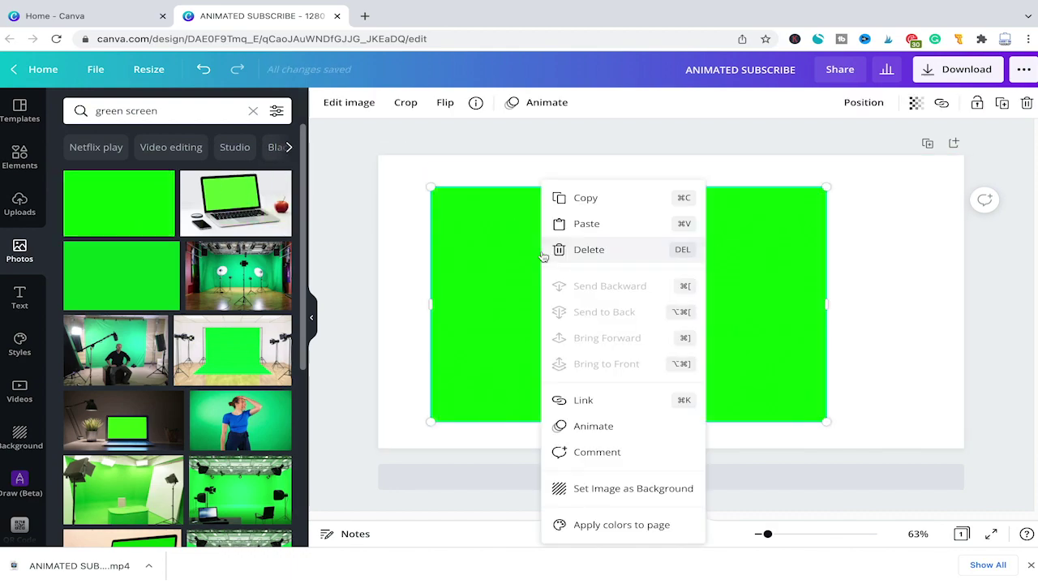
{"action": "left_click", "coordinate": [592, 489]}
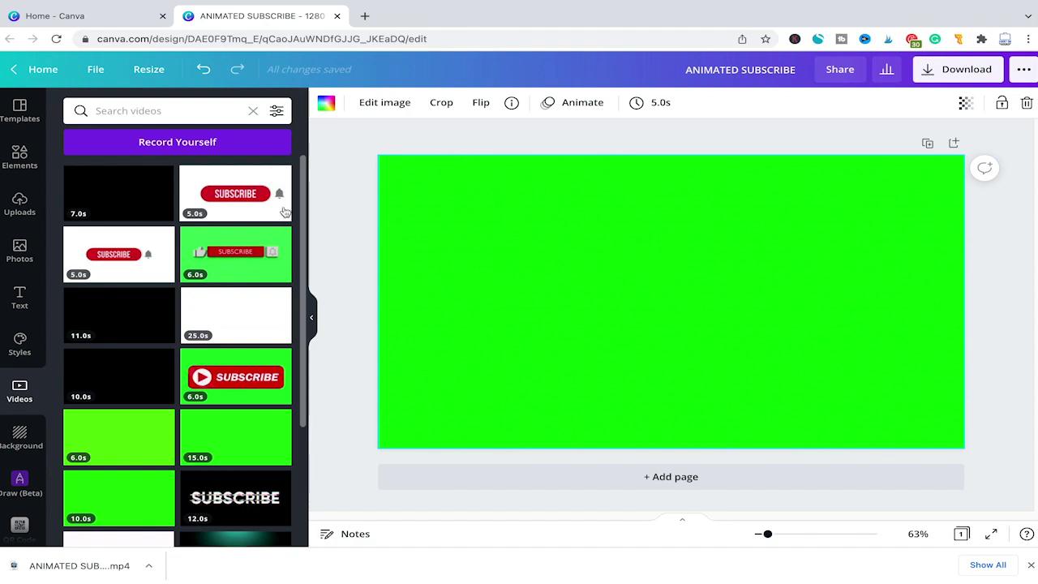
Step: Search the elements for "subscribe" and place a red Subscribe button graphic on the green page
{"action": "left_click", "coordinate": [17, 154]}
{"action": "left_click", "coordinate": [159, 110]}
{"action": "type", "text": "subscribe"}
{"action": "key", "text": "Return"}
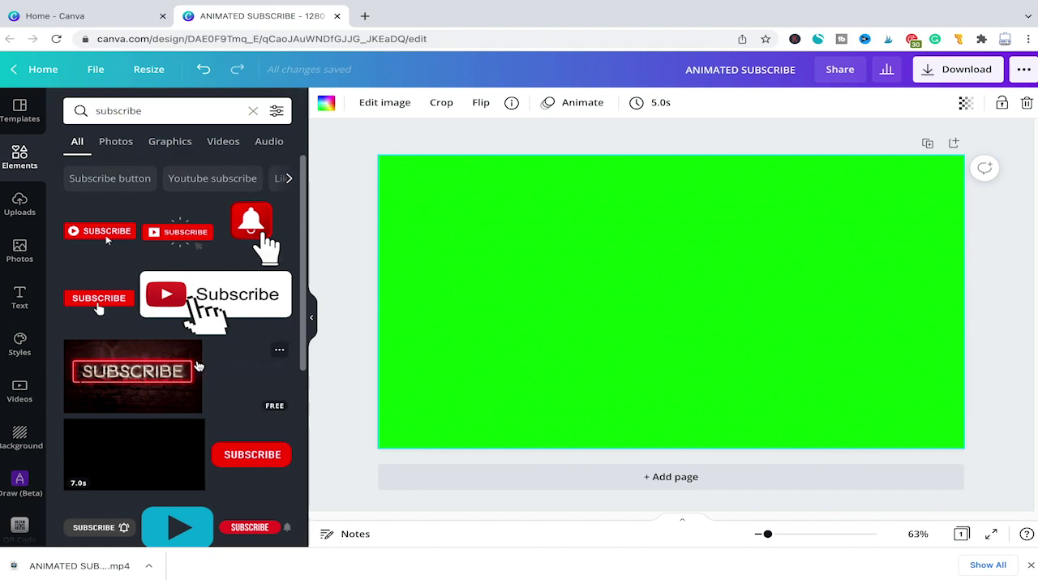
{"action": "scroll", "coordinate": [198, 367], "scroll_direction": "down", "scroll_amount": 2}
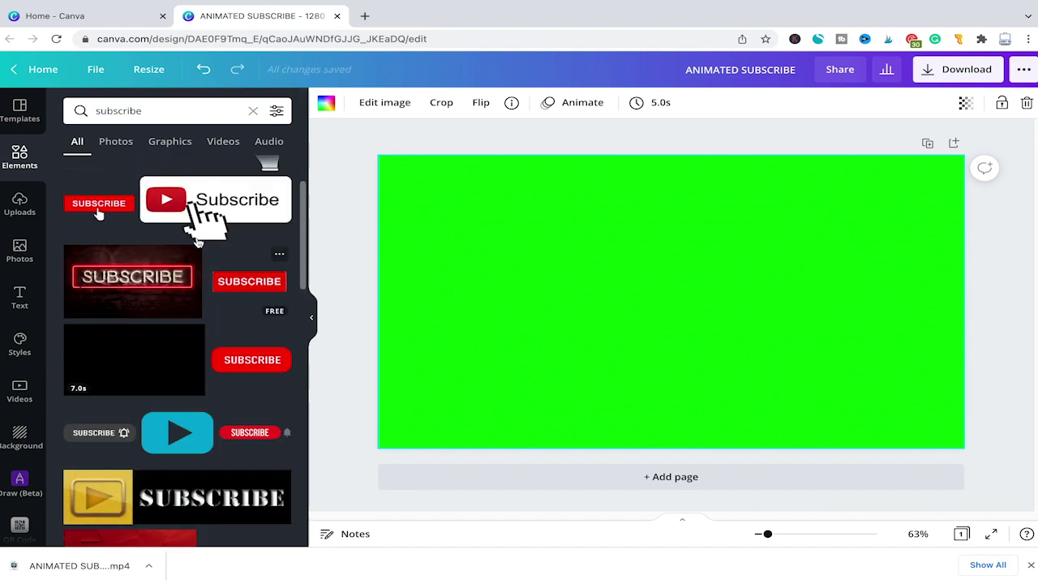
{"action": "scroll", "coordinate": [198, 241], "scroll_direction": "down", "scroll_amount": 4}
{"action": "scroll", "coordinate": [192, 242], "scroll_direction": "down", "scroll_amount": 5}
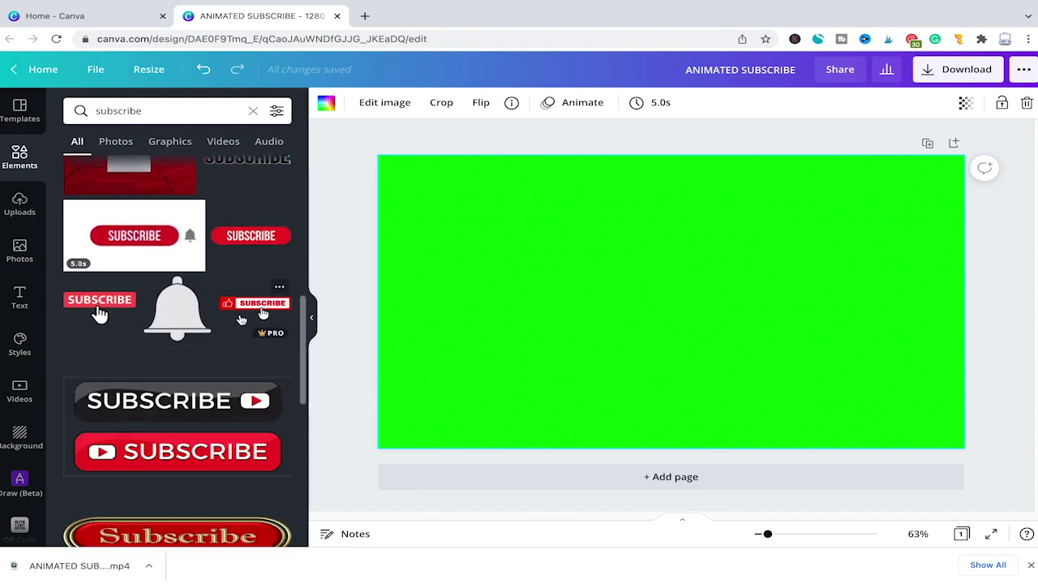
{"action": "left_click_drag", "start_coordinate": [243, 277], "coordinate": [474, 246]}
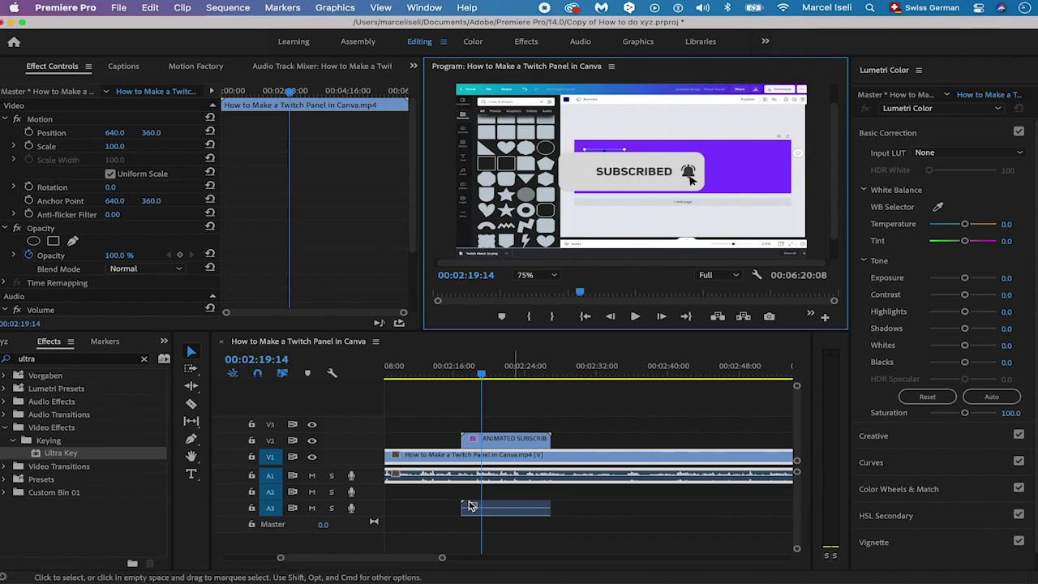
Step: Apply the Ultra Key effect to the ANIMATED SUBSCRIBE overlay clip on track V2 of the Premiere Pro timeline
{"action": "left_click_drag", "start_coordinate": [75, 453], "coordinate": [516, 435]}
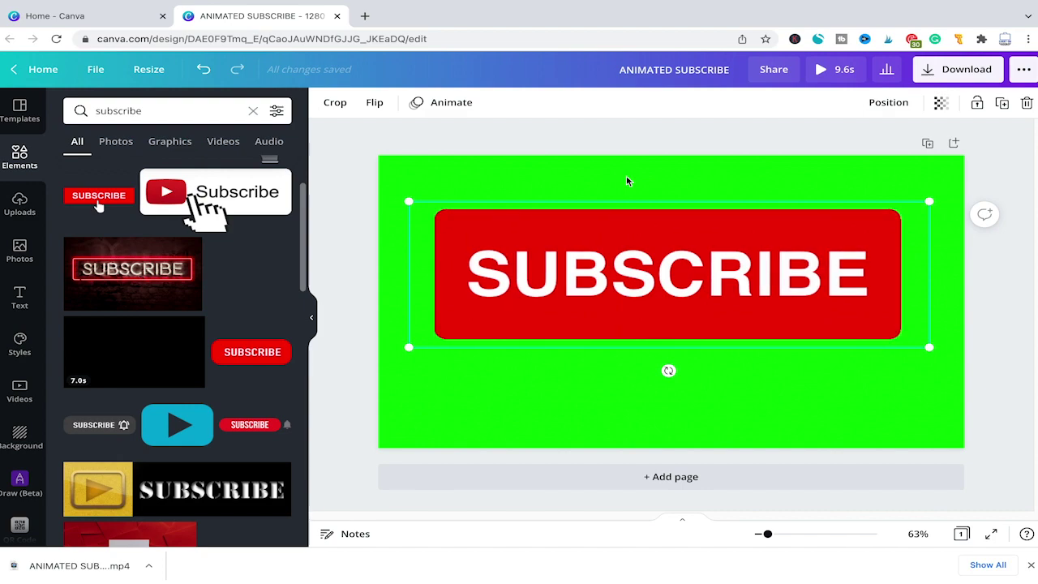
Step: Back in Canva, place the free red SUBSCRIBE sticker from the "subscribe" results on a new second page and move it lower on the page
{"action": "scroll", "coordinate": [284, 259], "scroll_direction": "down", "scroll_amount": 3}
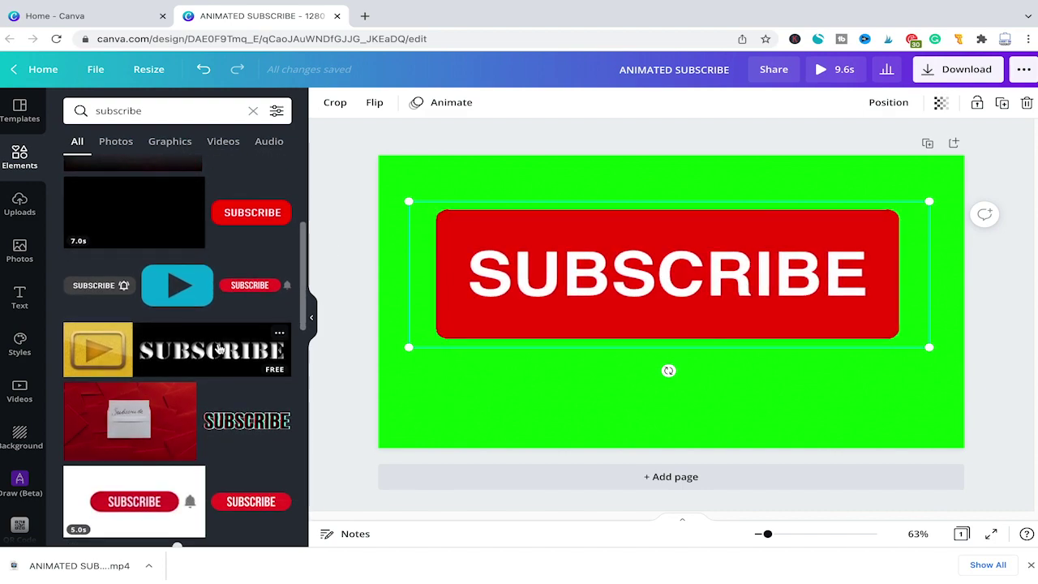
{"action": "scroll", "coordinate": [227, 357], "scroll_direction": "down", "scroll_amount": 2}
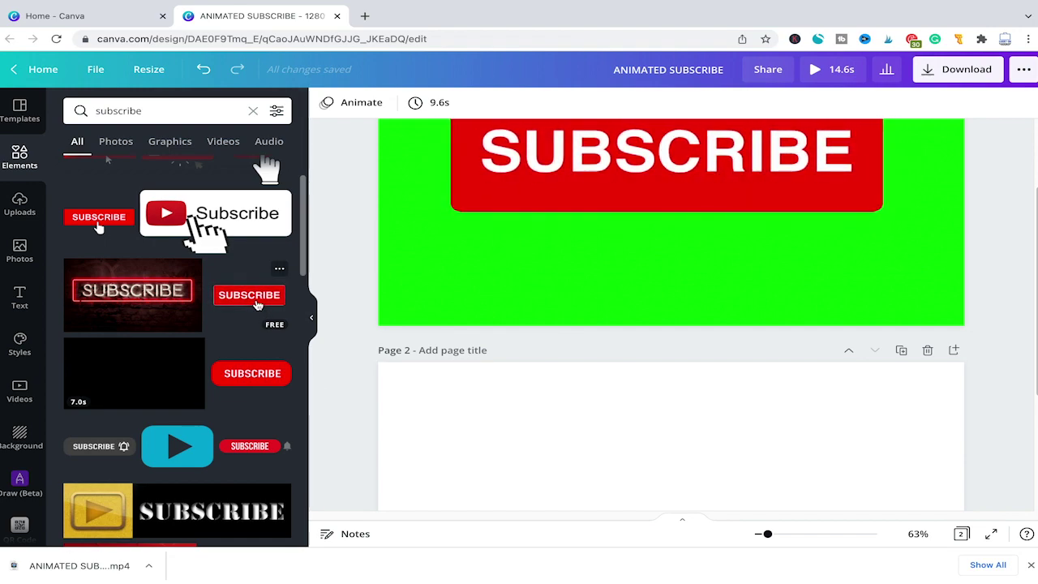
{"action": "scroll", "coordinate": [257, 305], "scroll_direction": "down", "scroll_amount": 1}
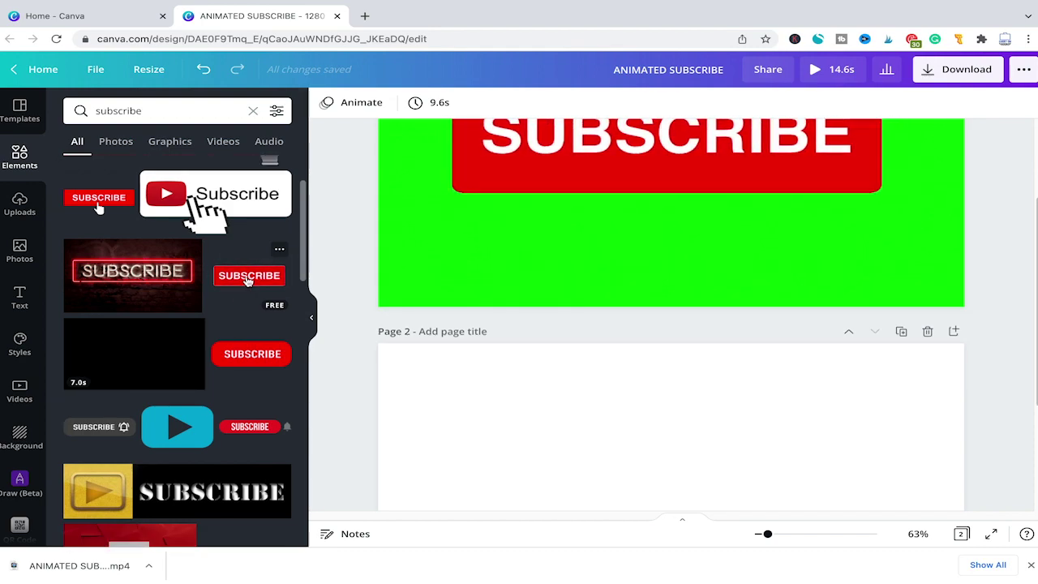
{"action": "left_click_drag", "start_coordinate": [251, 281], "coordinate": [584, 419]}
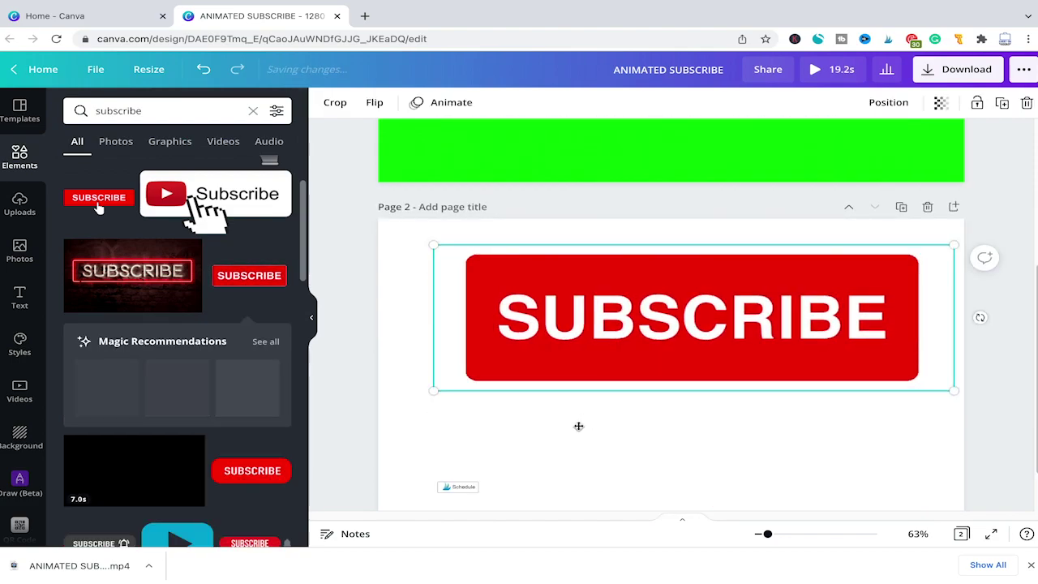
{"action": "left_click_drag", "start_coordinate": [658, 326], "coordinate": [612, 393]}
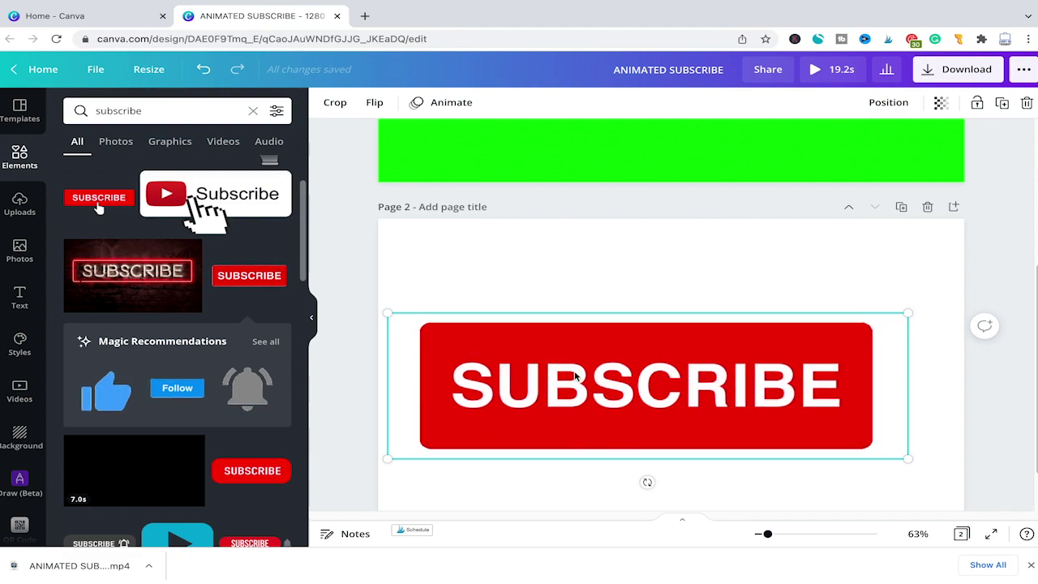
{"action": "scroll", "coordinate": [574, 360], "scroll_direction": "up", "scroll_amount": 3}
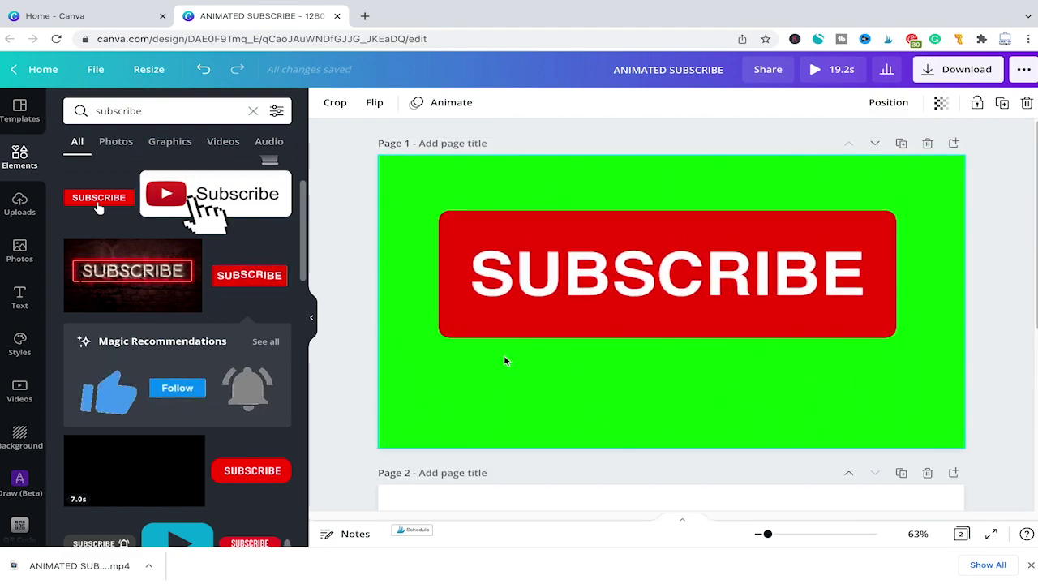